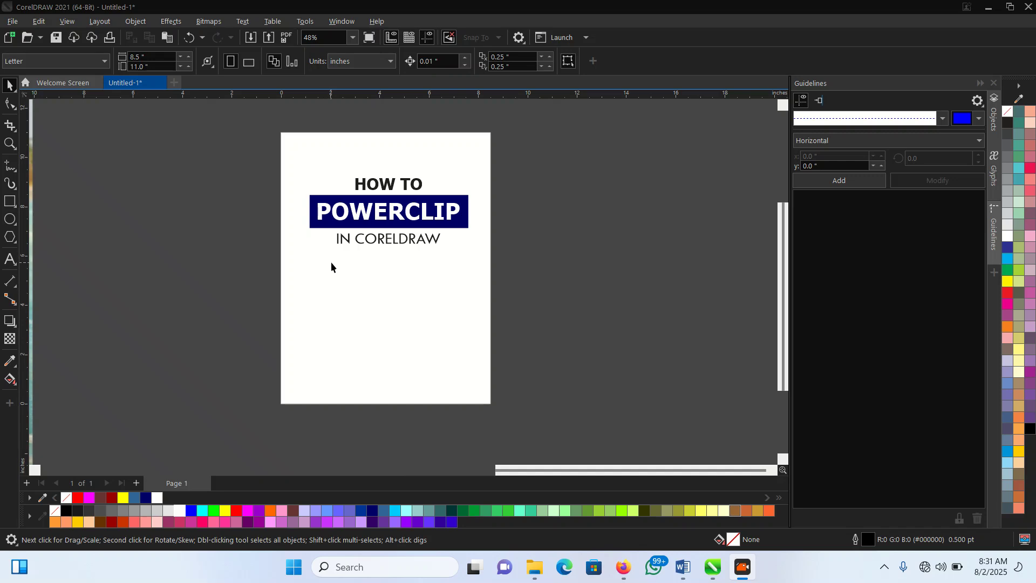
Step: Draw a rectangle about 18 by 24 inches beside the group photo of four people in green shirts
{"action": "left_click", "coordinate": [452, 275]}
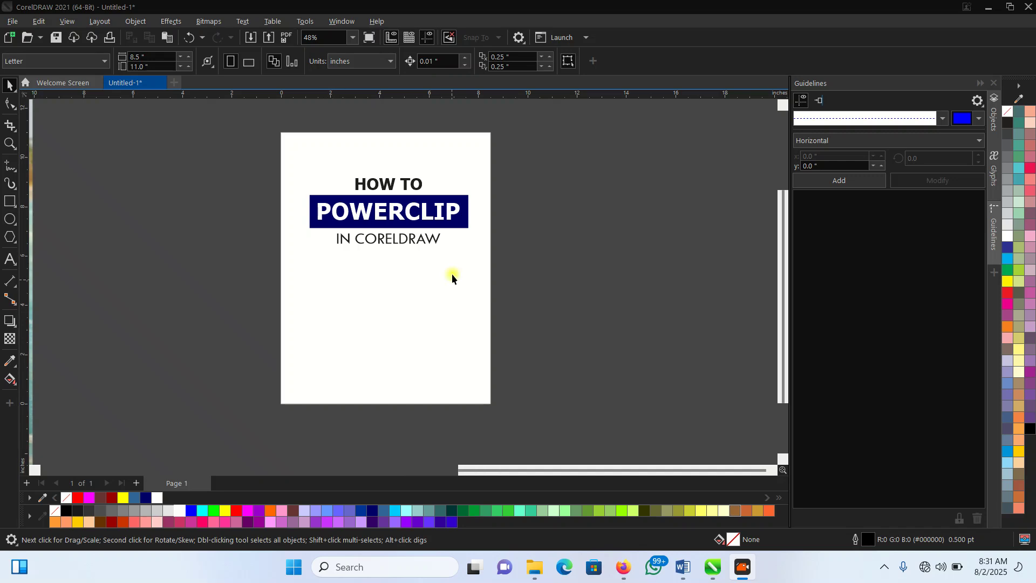
{"action": "scroll", "coordinate": [635, 356], "scroll_direction": "down", "scroll_amount": 6}
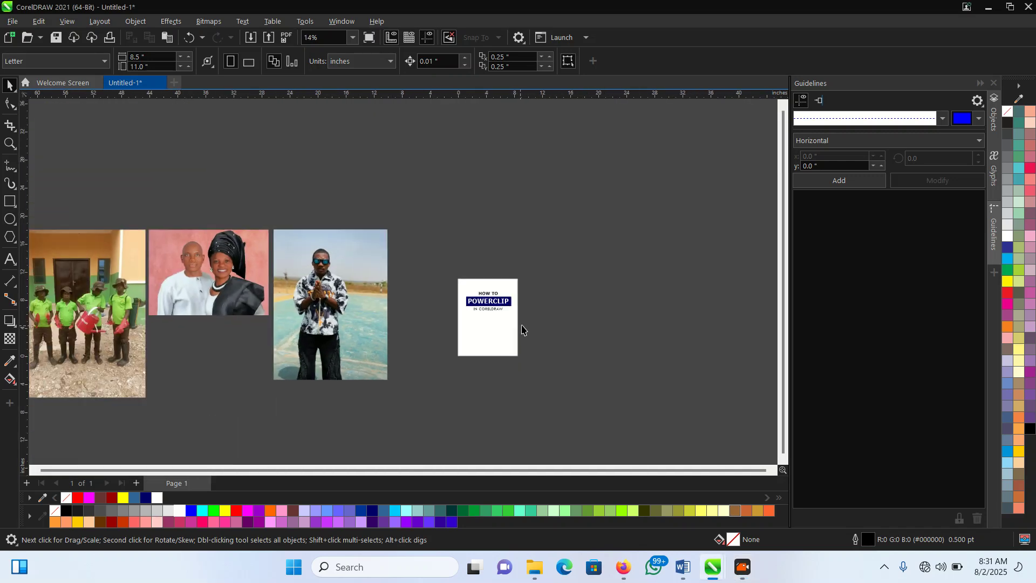
{"action": "scroll", "coordinate": [306, 324], "scroll_direction": "up", "scroll_amount": 4}
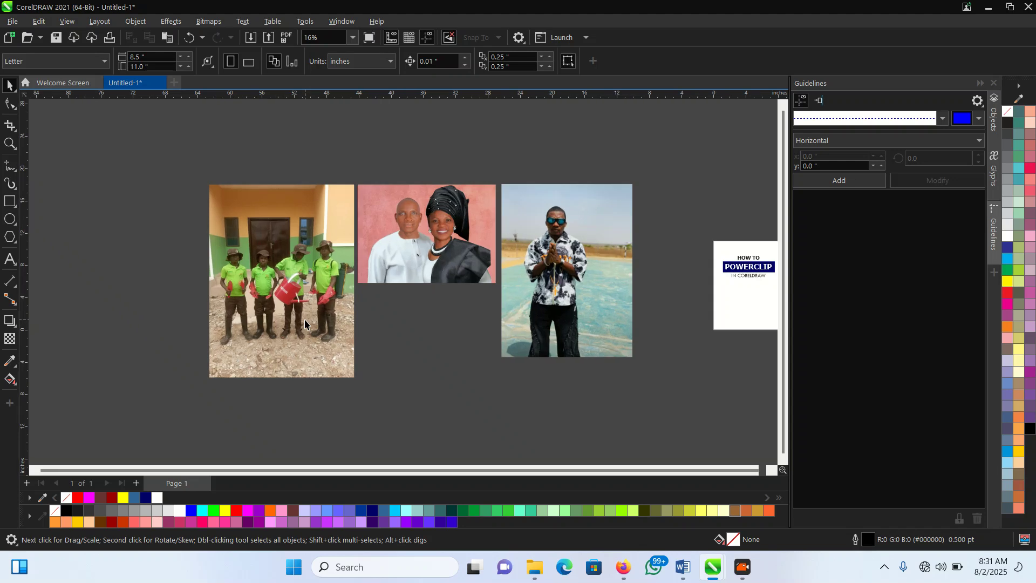
{"action": "scroll", "coordinate": [372, 308], "scroll_direction": "down", "scroll_amount": 2}
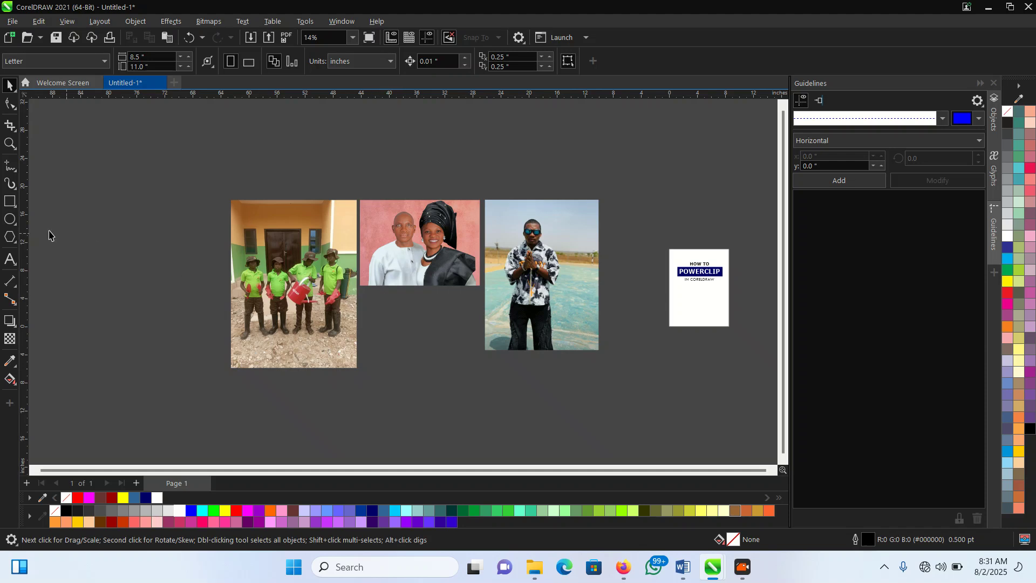
{"action": "left_click", "coordinate": [10, 201]}
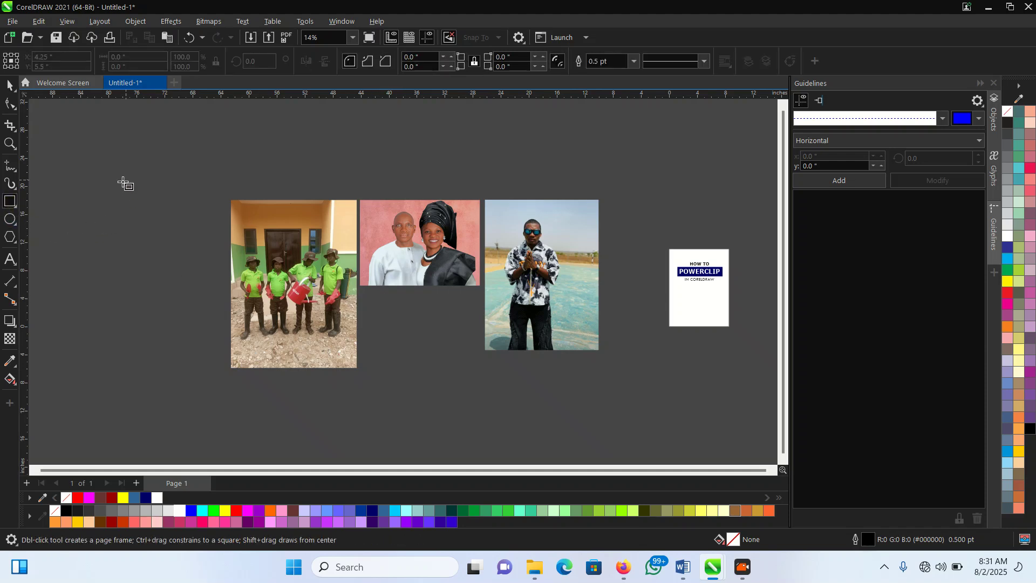
{"action": "left_click_drag", "start_coordinate": [93, 198], "coordinate": [219, 363]}
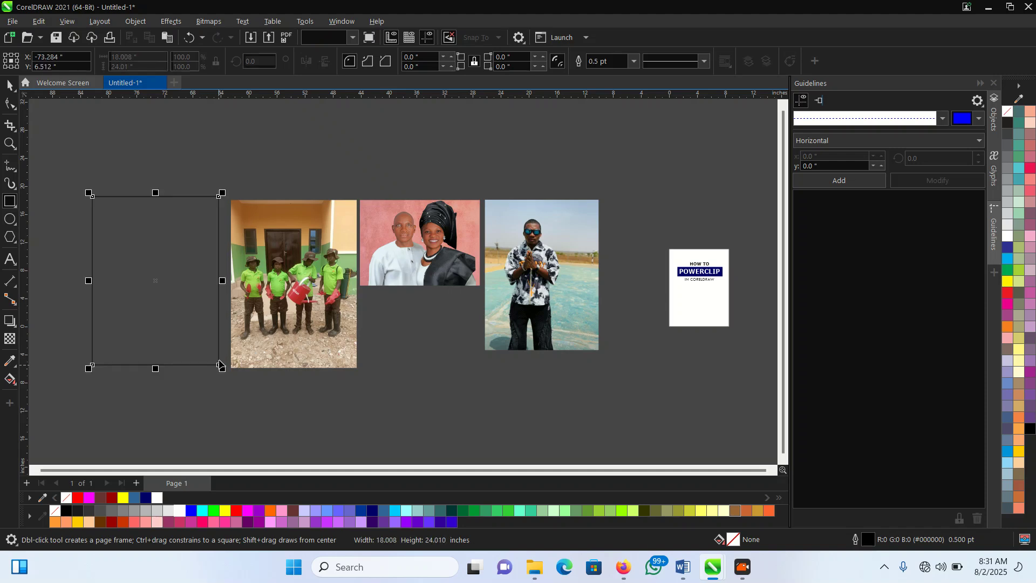
{"action": "key", "text": "space"}
Step: Move the empty rectangle farther away from the group photo and deselect it
{"action": "scroll", "coordinate": [332, 264], "scroll_direction": "down", "scroll_amount": 2}
{"action": "scroll", "coordinate": [294, 274], "scroll_direction": "up", "scroll_amount": 1}
{"action": "left_click", "coordinate": [315, 357]}
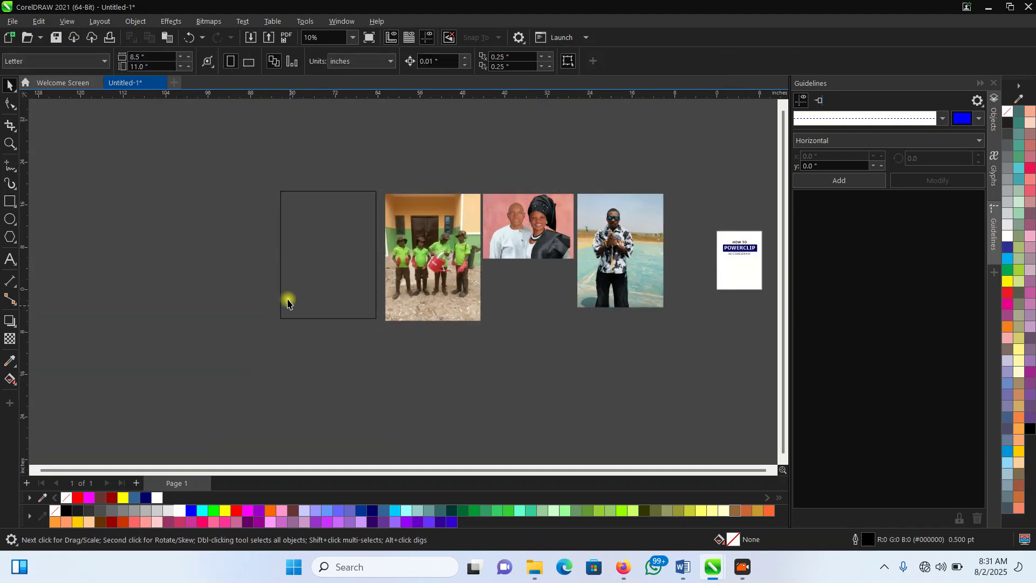
{"action": "left_click_drag", "start_coordinate": [319, 243], "coordinate": [240, 273]}
{"action": "left_click", "coordinate": [325, 334]}
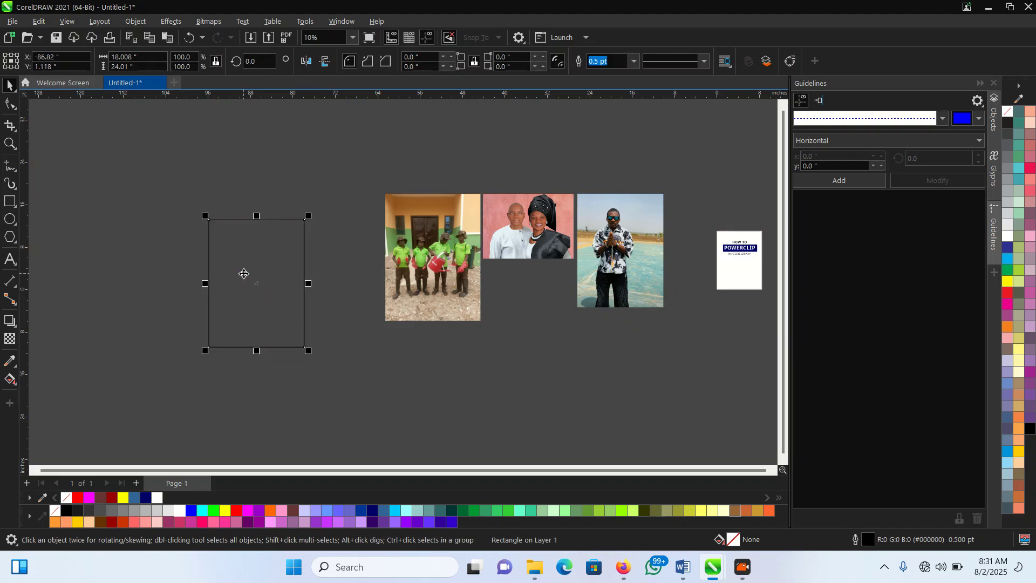
{"action": "left_click", "coordinate": [448, 328]}
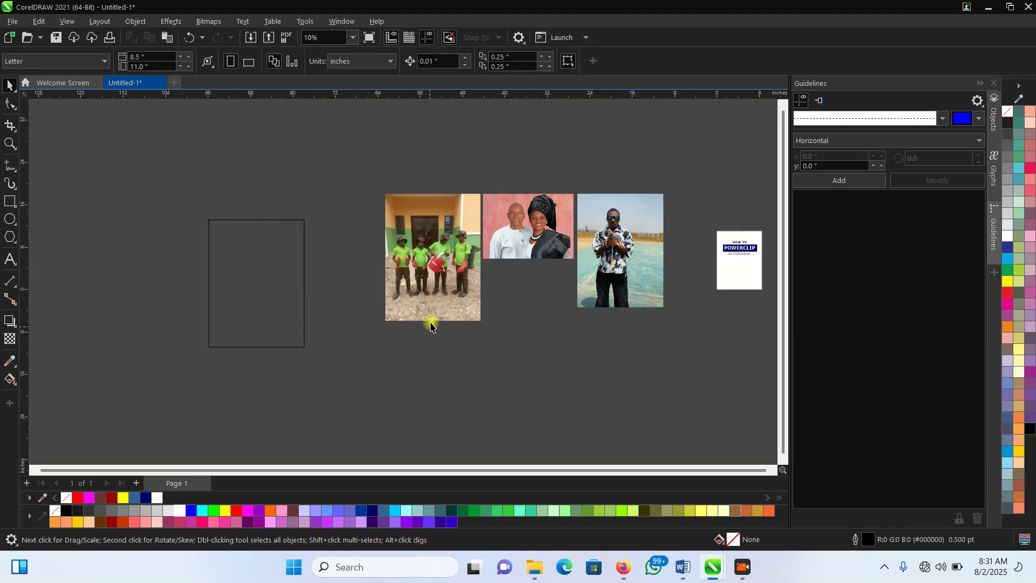
Step: PowerClip the group photo inside the empty rectangle and close the frame's content editing
{"action": "left_click", "coordinate": [435, 260]}
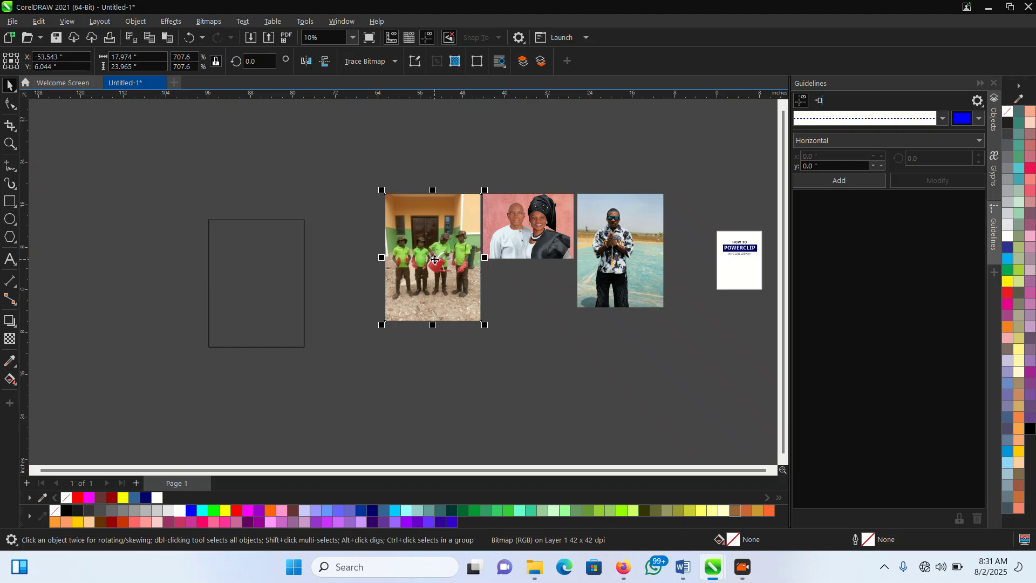
{"action": "left_click", "coordinate": [136, 22]}
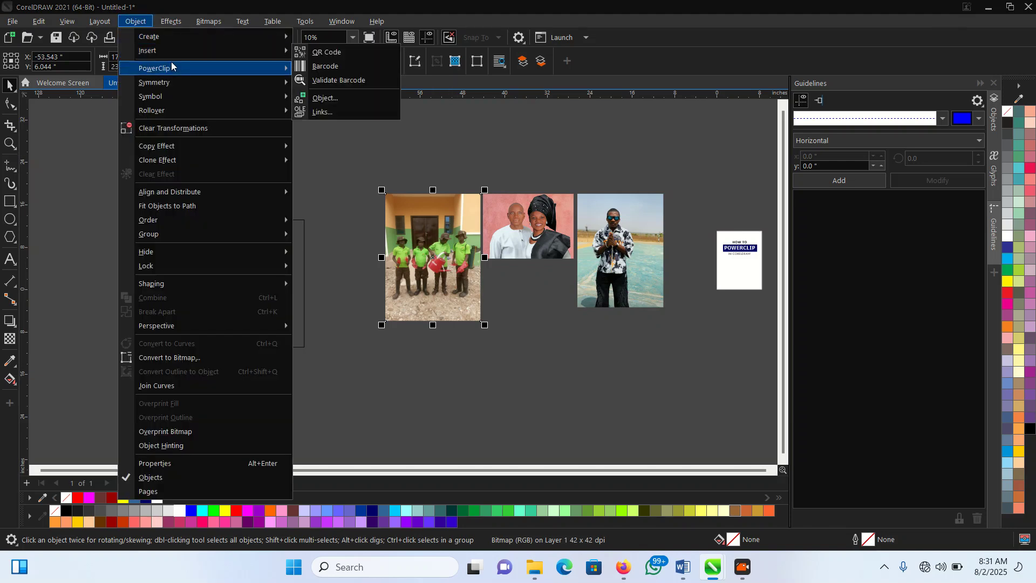
{"action": "mouse_move", "coordinate": [174, 67]}
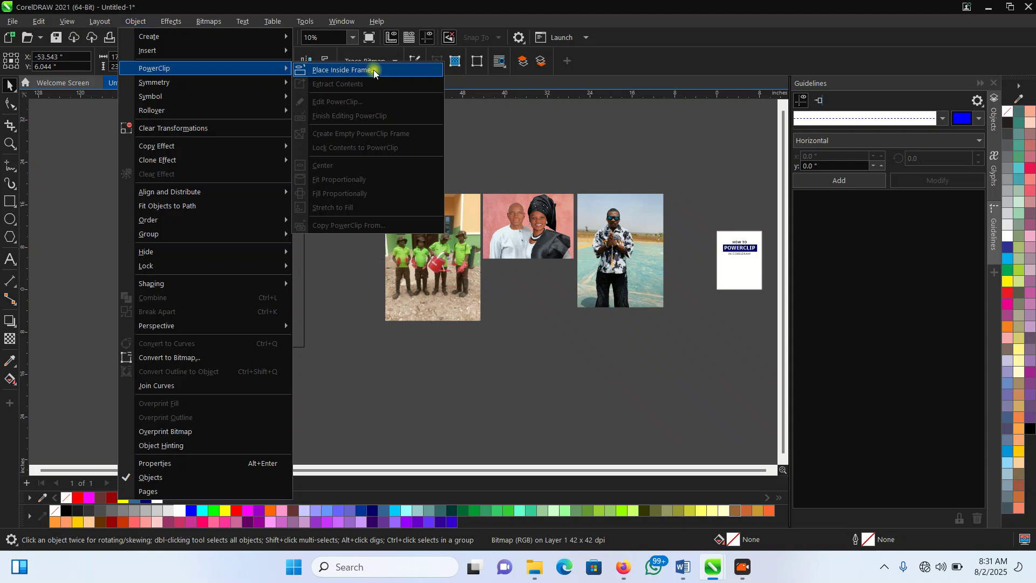
{"action": "left_click", "coordinate": [374, 70]}
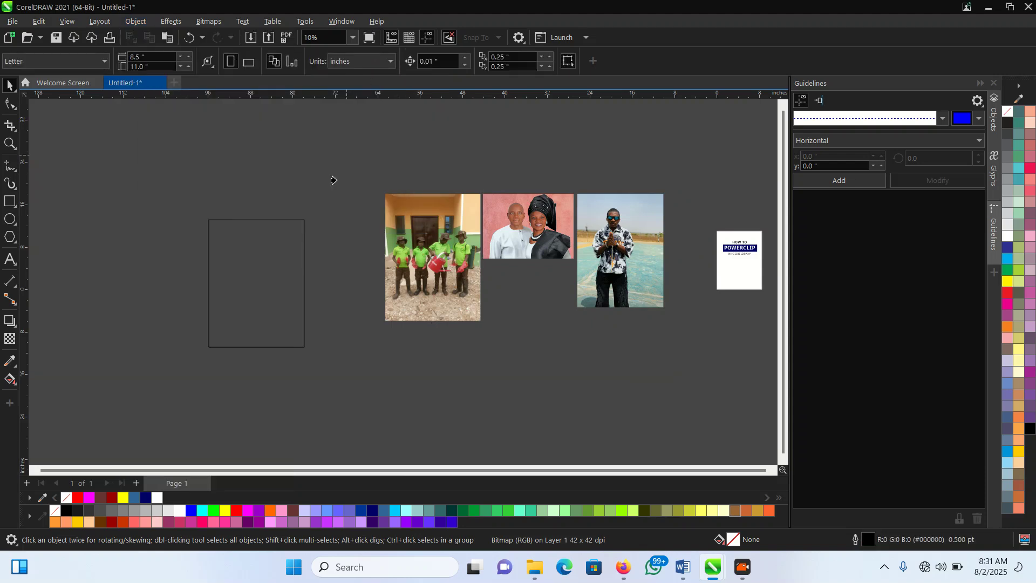
{"action": "left_click", "coordinate": [256, 293]}
{"action": "double_click", "coordinate": [266, 291]}
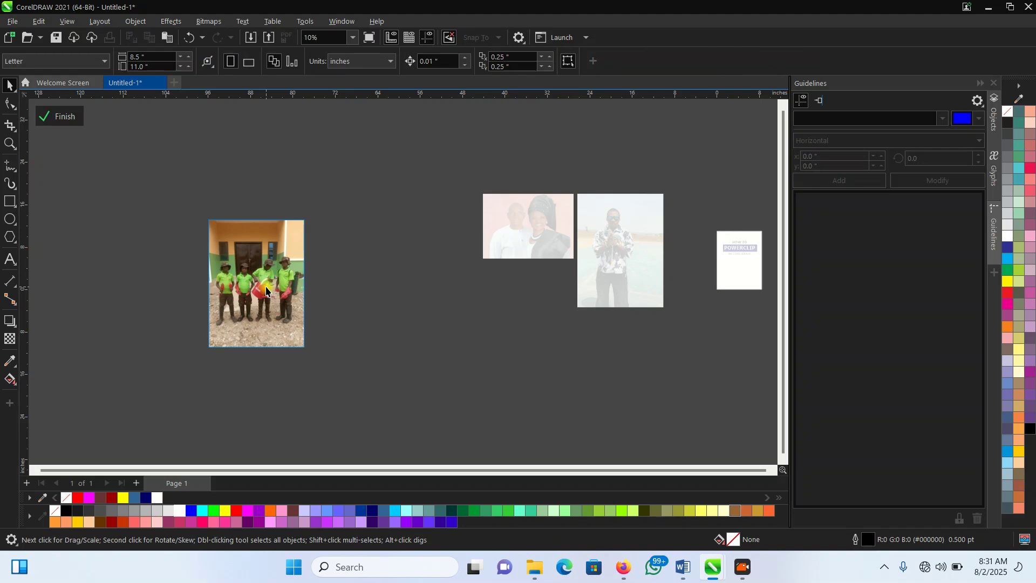
{"action": "left_click", "coordinate": [58, 117]}
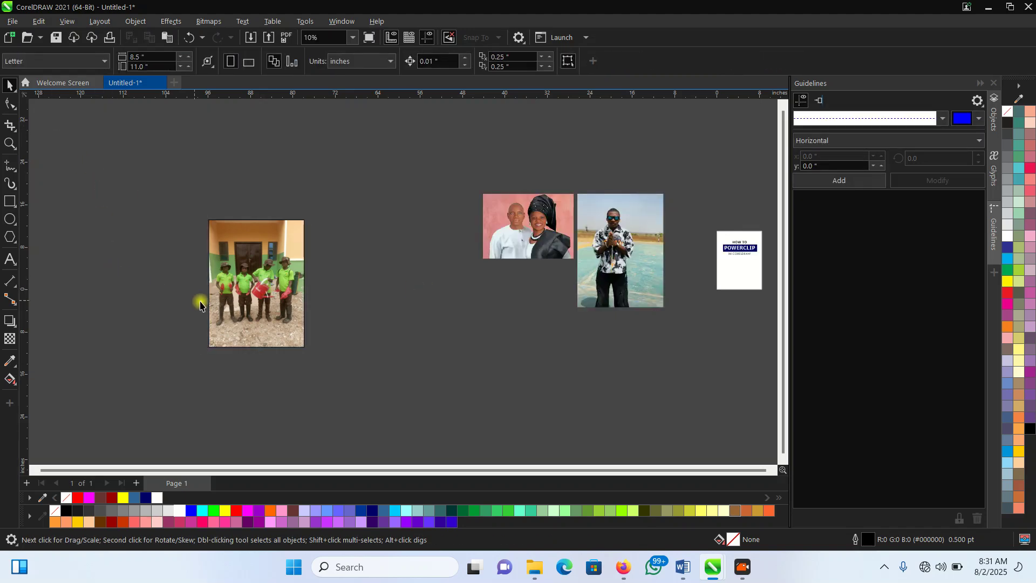
Step: Edit the frame's contents and enlarge the group photo beyond the frame to about 20.9 by 27.9 inches
{"action": "double_click", "coordinate": [264, 266]}
{"action": "scroll", "coordinate": [264, 267], "scroll_direction": "up", "scroll_amount": 1}
{"action": "left_click", "coordinate": [264, 267]}
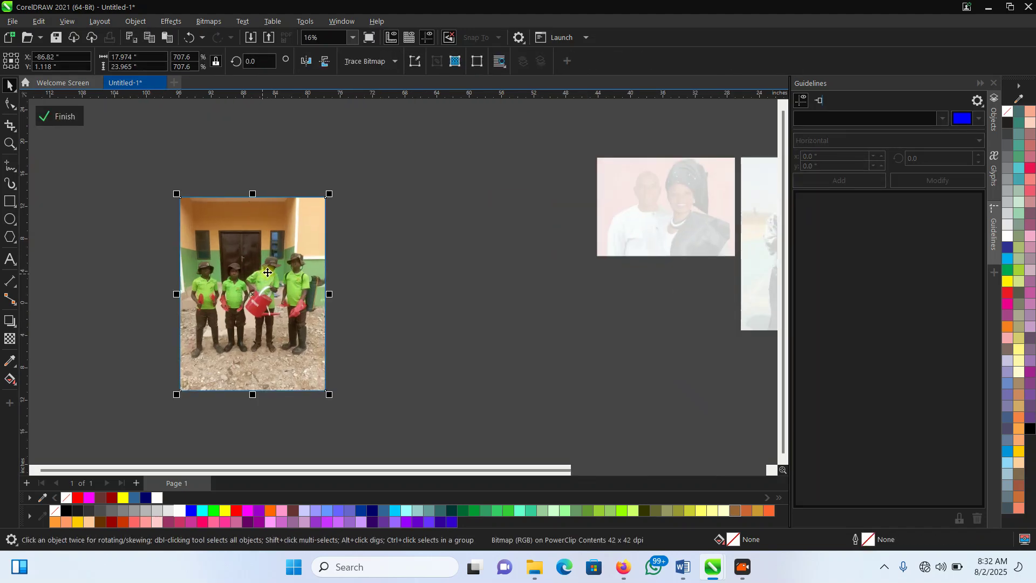
{"action": "left_click_drag", "start_coordinate": [329, 192], "coordinate": [355, 163]}
{"action": "left_click_drag", "start_coordinate": [310, 228], "coordinate": [255, 285]}
{"action": "left_click", "coordinate": [378, 214]}
{"action": "left_click_drag", "start_coordinate": [235, 286], "coordinate": [243, 289]}
{"action": "left_click", "coordinate": [243, 289]}
{"action": "left_click", "coordinate": [410, 220]}
{"action": "left_click", "coordinate": [319, 242]}
{"action": "left_click_drag", "start_coordinate": [352, 295], "coordinate": [358, 293]}
{"action": "key", "text": "ctrl+z"}
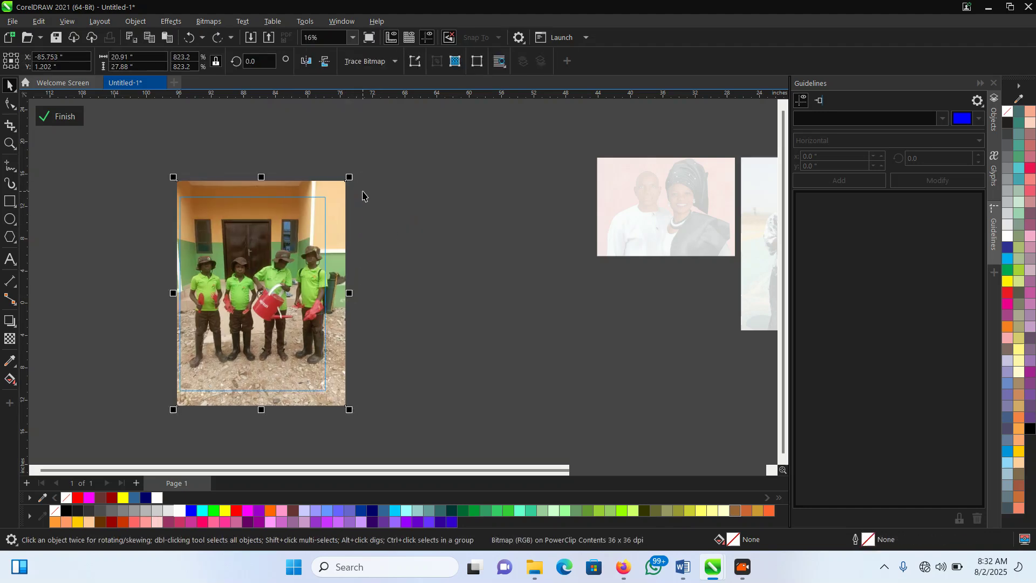
Step: Resize the group photo to about 18.2 by 24.3 inches over its frame and finish editing the PowerClip
{"action": "left_click_drag", "start_coordinate": [350, 179], "coordinate": [321, 215]}
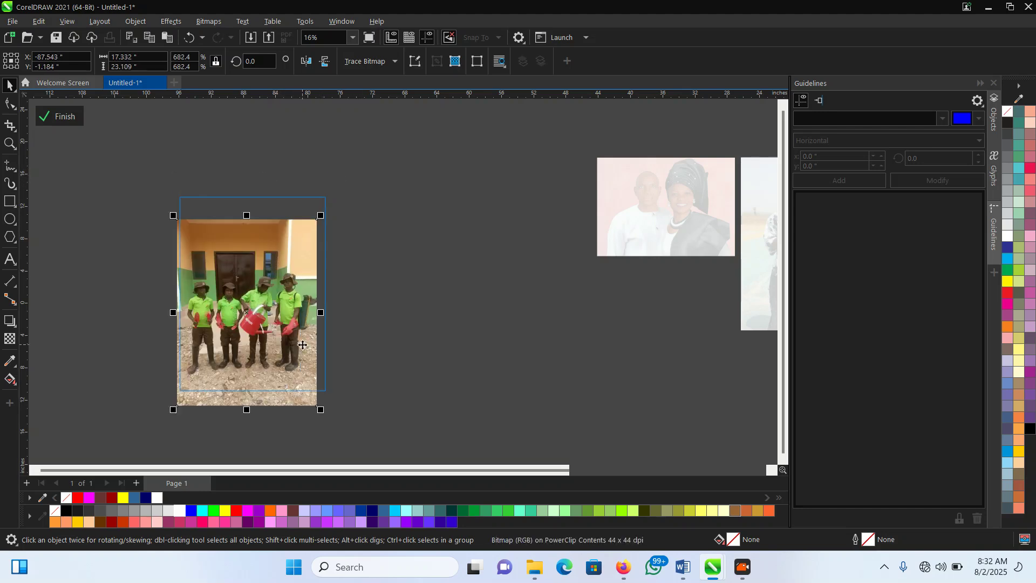
{"action": "left_click_drag", "start_coordinate": [286, 369], "coordinate": [331, 405]}
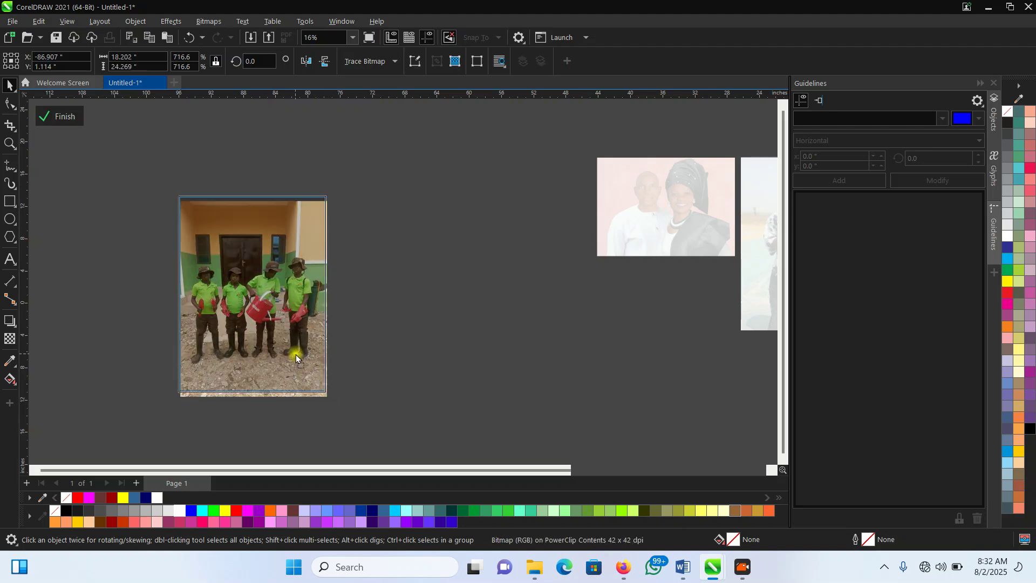
{"action": "left_click", "coordinate": [47, 122]}
Step: Draw a wide rectangle about 36 by 23 inches below the couple's photo
{"action": "scroll", "coordinate": [349, 221], "scroll_direction": "down", "scroll_amount": 2}
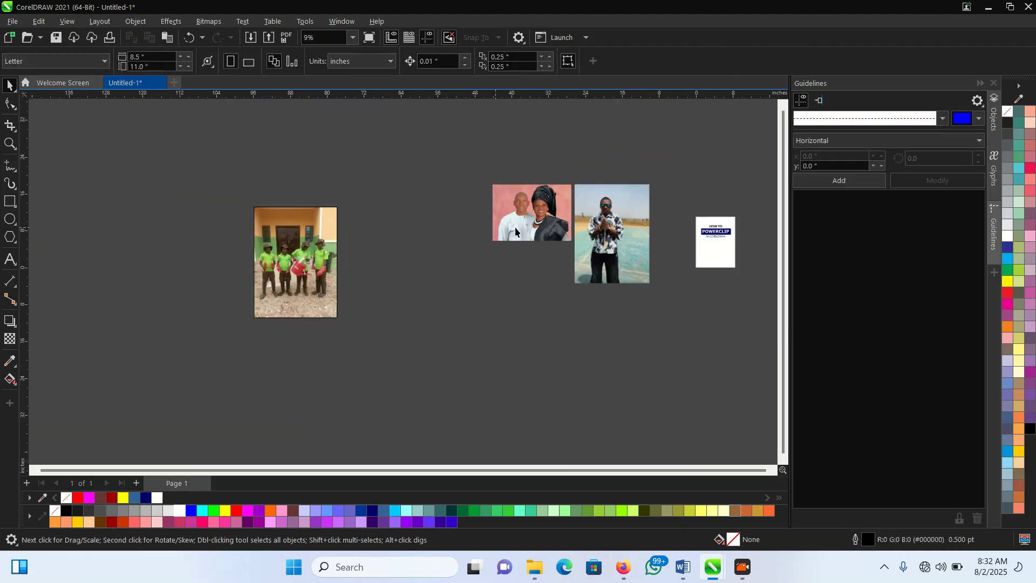
{"action": "left_click", "coordinate": [10, 201]}
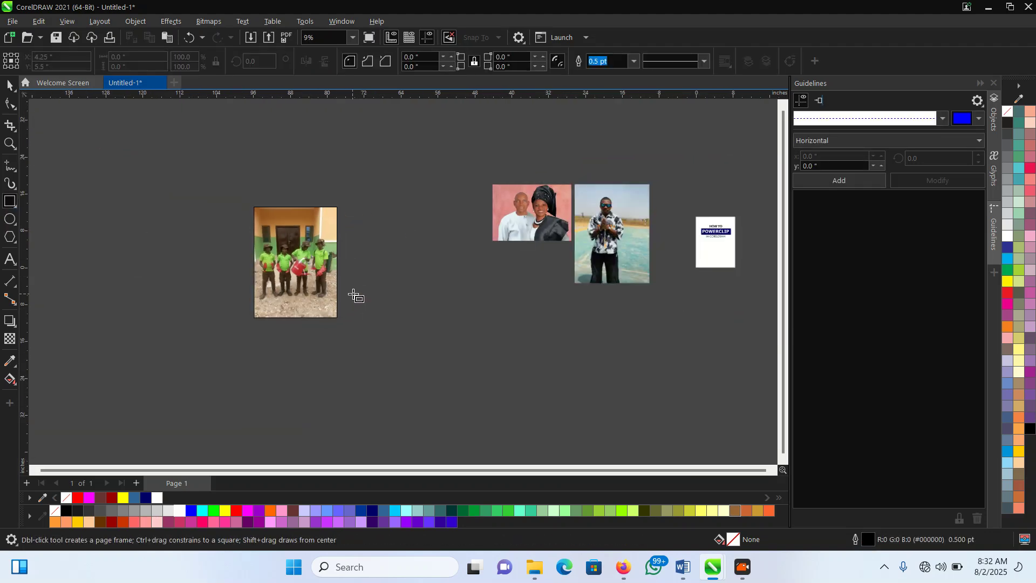
{"action": "mouse_move", "coordinate": [354, 294]}
{"action": "left_mouse_down"}
{"action": "mouse_move", "coordinate": [532, 392]}
{"action": "mouse_move", "coordinate": [518, 401]}
{"action": "left_mouse_up"}
{"action": "key", "text": "space"}
{"action": "left_click", "coordinate": [519, 303]}
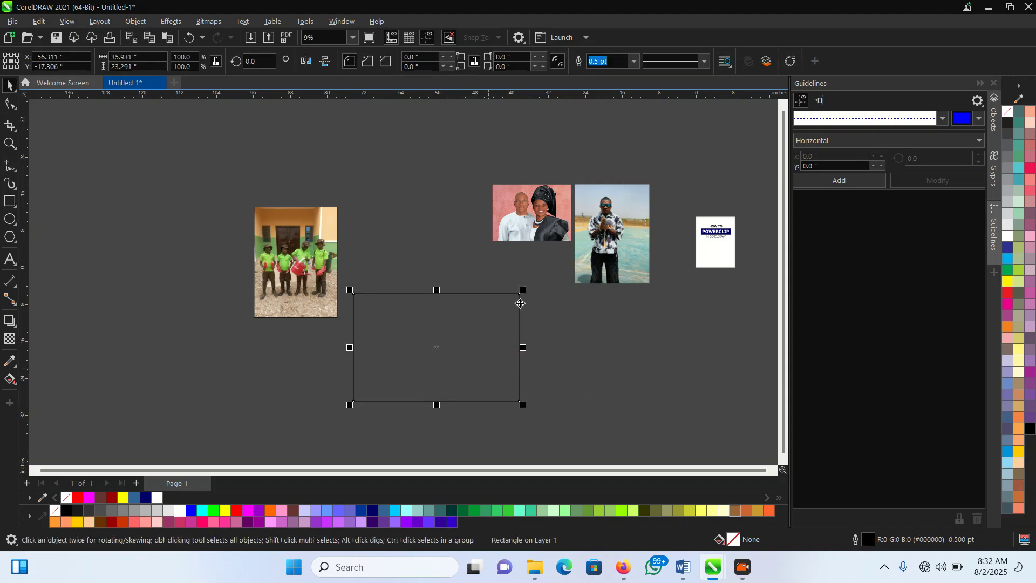
Step: PowerClip the couple's photo inside the wide rectangle
{"action": "left_click", "coordinate": [532, 213]}
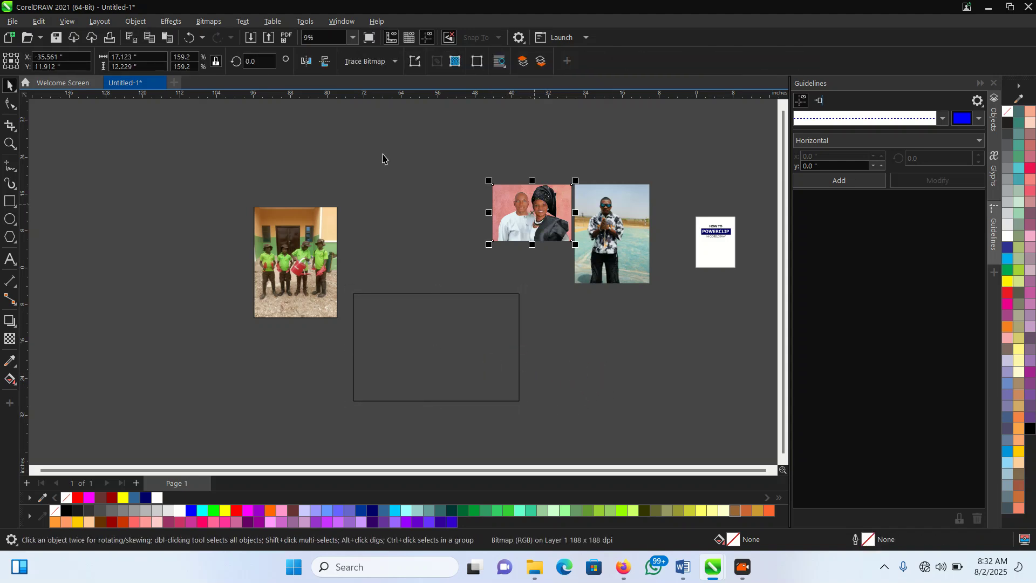
{"action": "left_click", "coordinate": [137, 23]}
{"action": "mouse_move", "coordinate": [222, 72]}
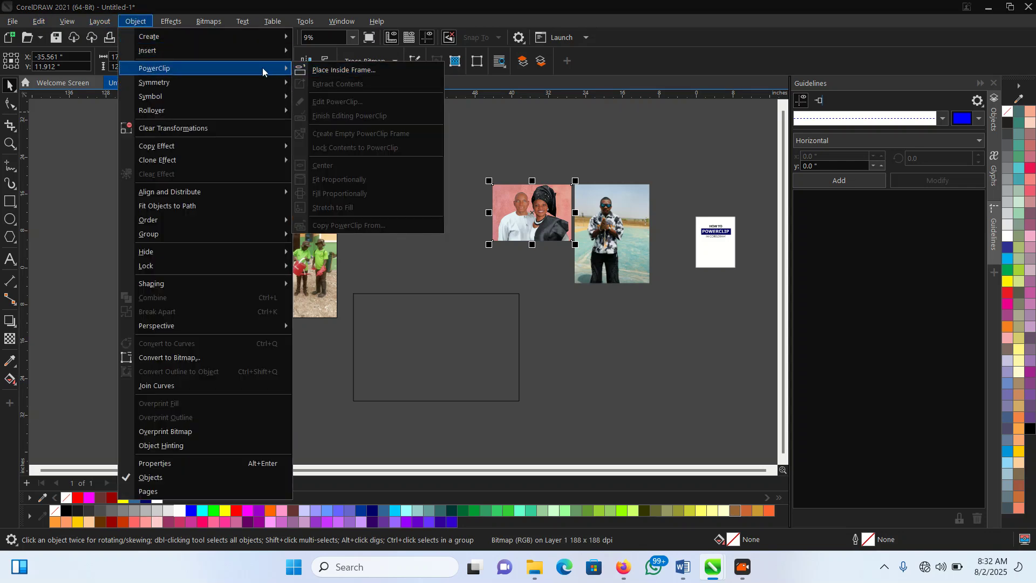
{"action": "left_click", "coordinate": [319, 70]}
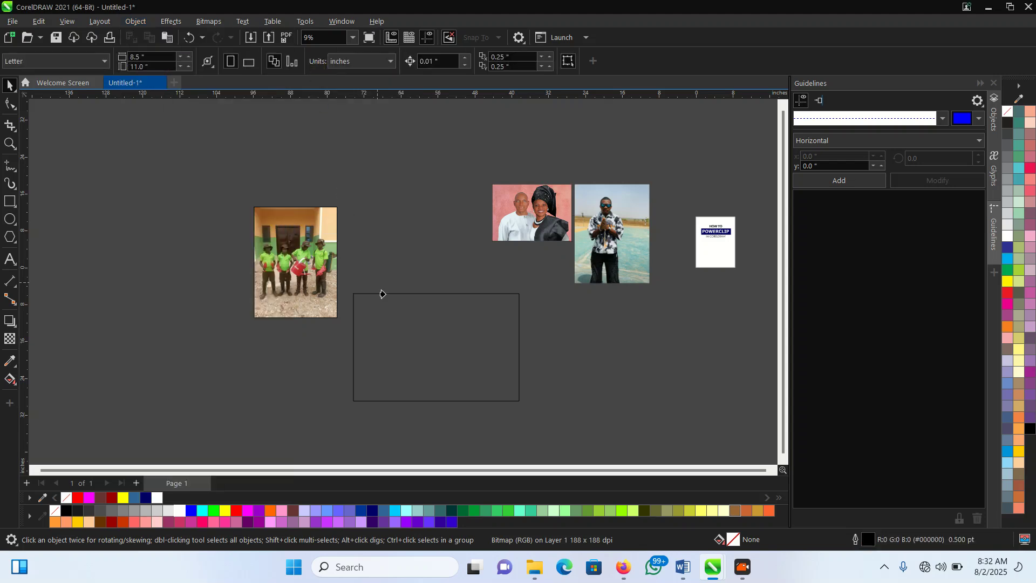
{"action": "left_click", "coordinate": [446, 343]}
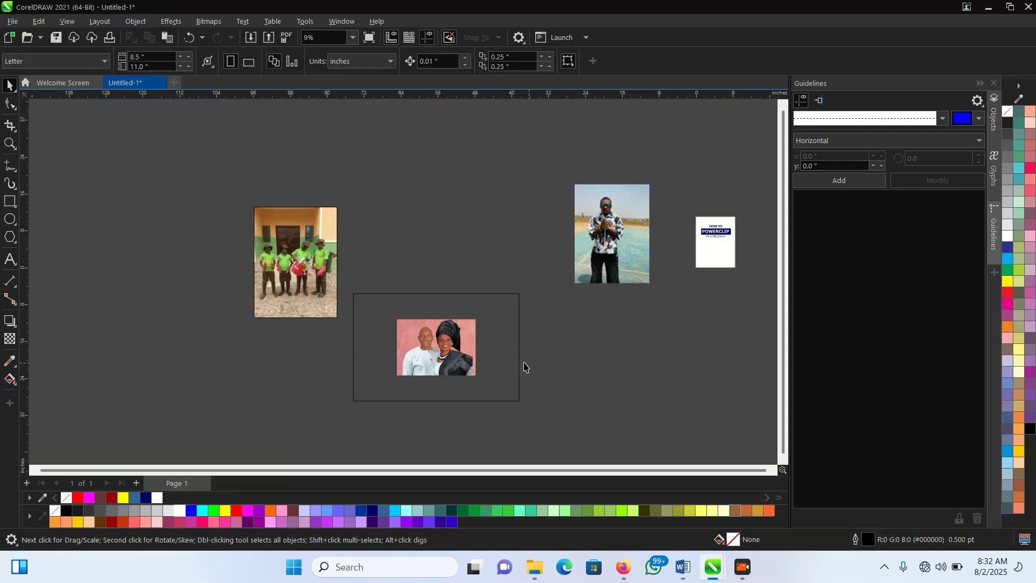
Step: Edit the wide frame's contents, enlarge the couple's photo to about 38 by 27 inches to cover the frame, and finish editing
{"action": "double_click", "coordinate": [429, 355]}
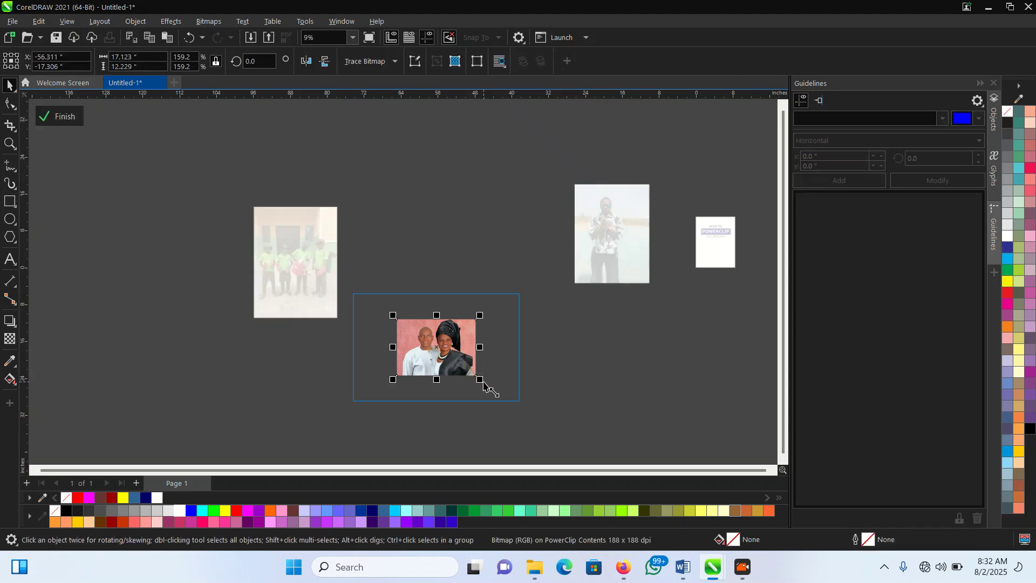
{"action": "left_click_drag", "start_coordinate": [482, 381], "coordinate": [529, 417]}
{"action": "scroll", "coordinate": [447, 335], "scroll_direction": "up", "scroll_amount": 1}
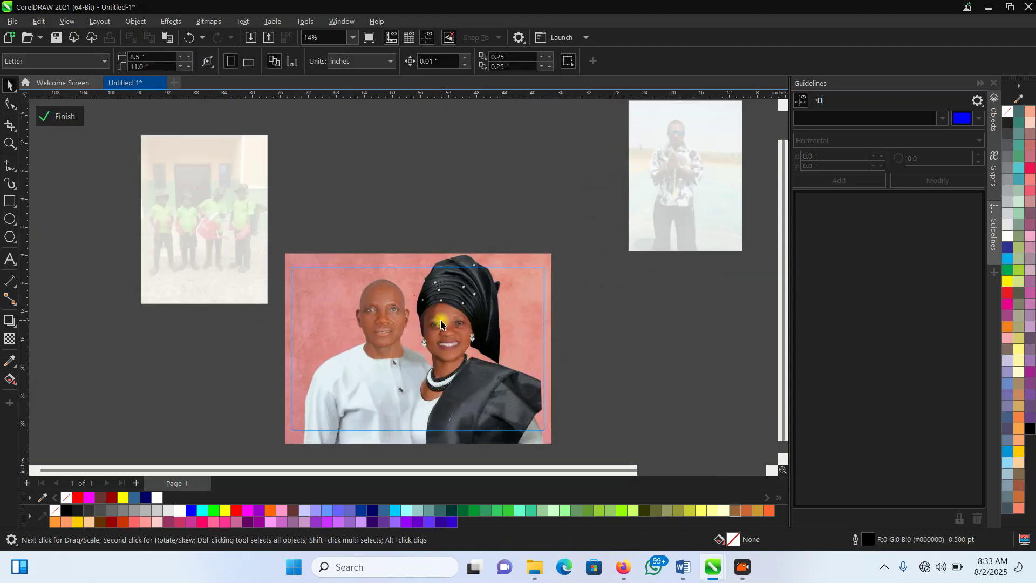
{"action": "left_click_drag", "start_coordinate": [440, 334], "coordinate": [440, 328]}
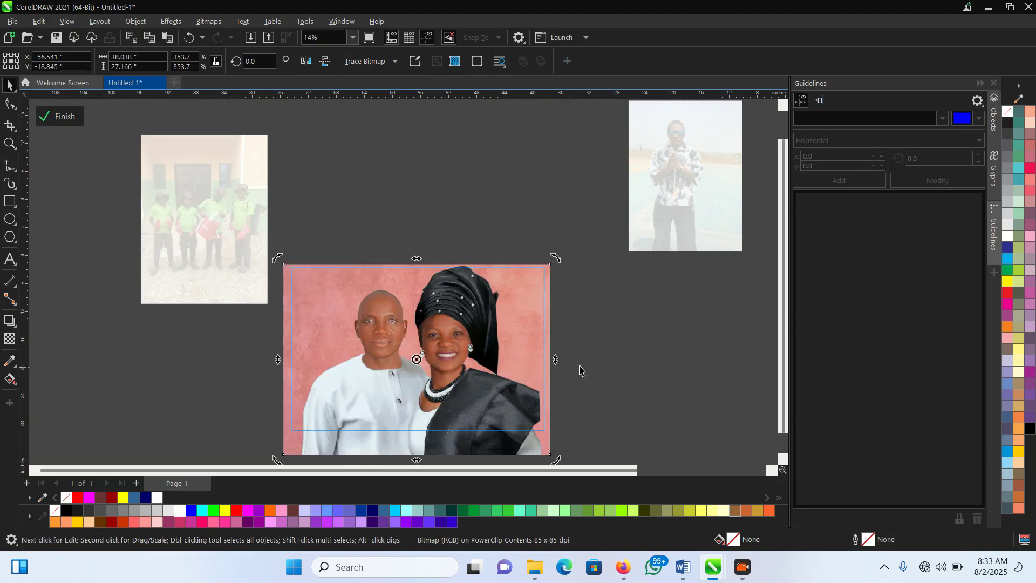
{"action": "left_click", "coordinate": [471, 353]}
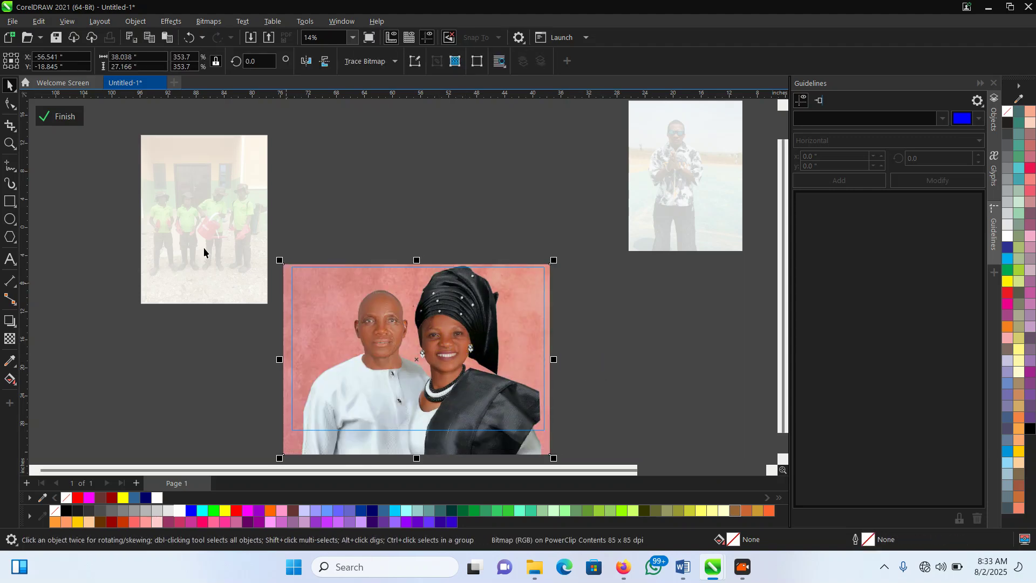
{"action": "left_click", "coordinate": [64, 116]}
Step: Draw a tall rectangle below the page as a third frame and shift it slightly down
{"action": "scroll", "coordinate": [323, 264], "scroll_direction": "down", "scroll_amount": 2}
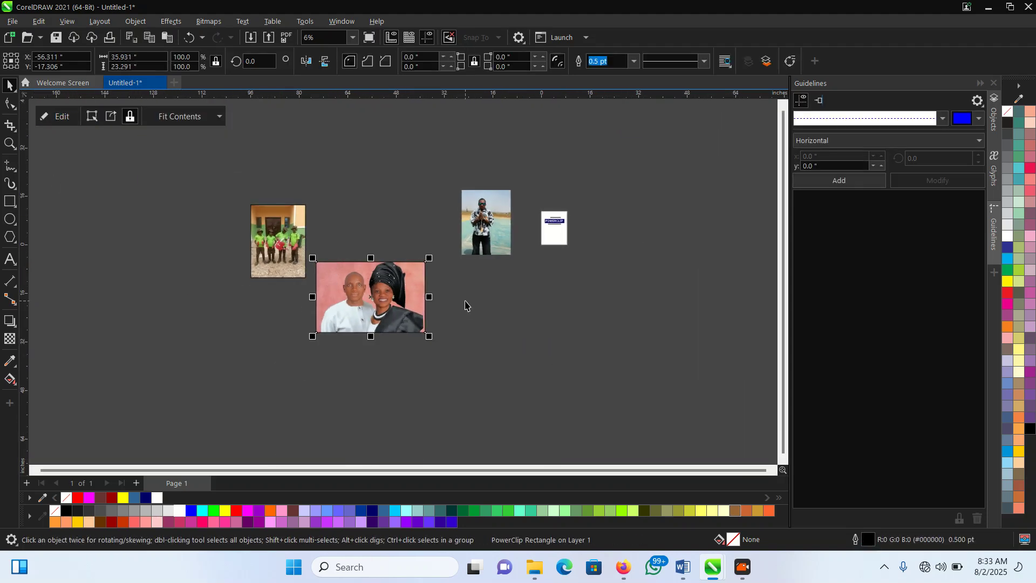
{"action": "left_click", "coordinate": [481, 321]}
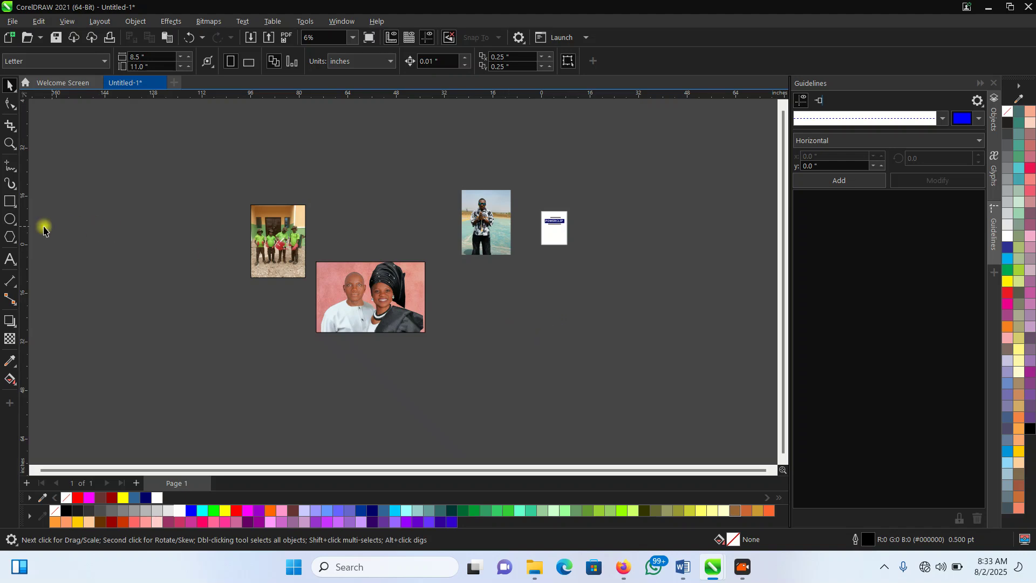
{"action": "left_click", "coordinate": [10, 201]}
{"action": "left_click_drag", "start_coordinate": [519, 271], "coordinate": [615, 403]}
{"action": "key", "text": "space"}
{"action": "left_click_drag", "start_coordinate": [536, 300], "coordinate": [518, 322]}
{"action": "left_click", "coordinate": [661, 346]}
{"action": "left_click", "coordinate": [564, 354]}
{"action": "left_click", "coordinate": [684, 321]}
Step: Move the photo of the man in sunglasses beside the tall empty rectangle
{"action": "left_click", "coordinate": [485, 227]}
{"action": "left_click_drag", "start_coordinate": [485, 226], "coordinate": [631, 306]}
{"action": "left_click", "coordinate": [642, 341]}
Step: PowerClip the photo of the man in sunglasses inside the tall rectangle
{"action": "left_click", "coordinate": [630, 310]}
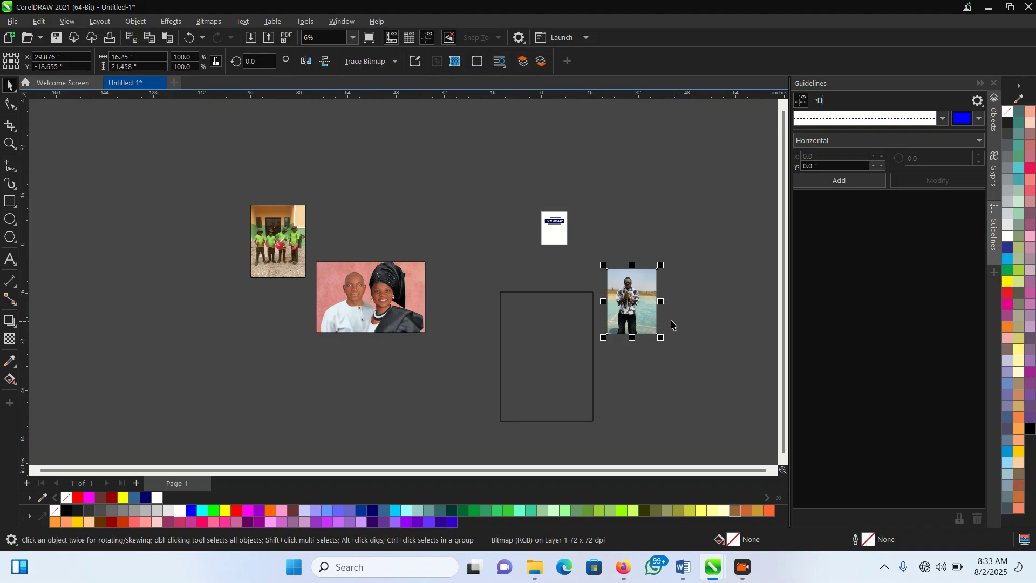
{"action": "left_click", "coordinate": [136, 22]}
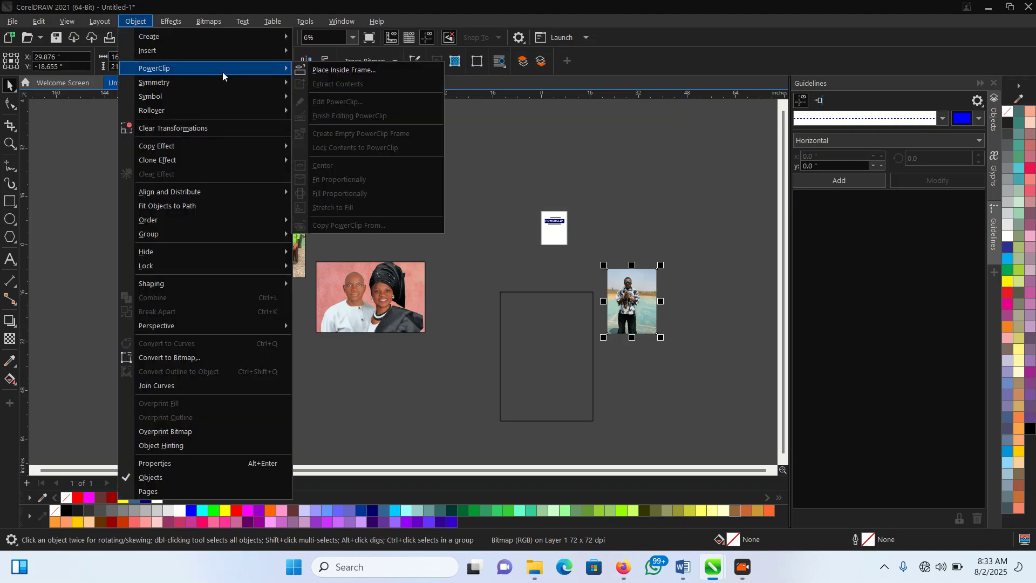
{"action": "left_click", "coordinate": [318, 70]}
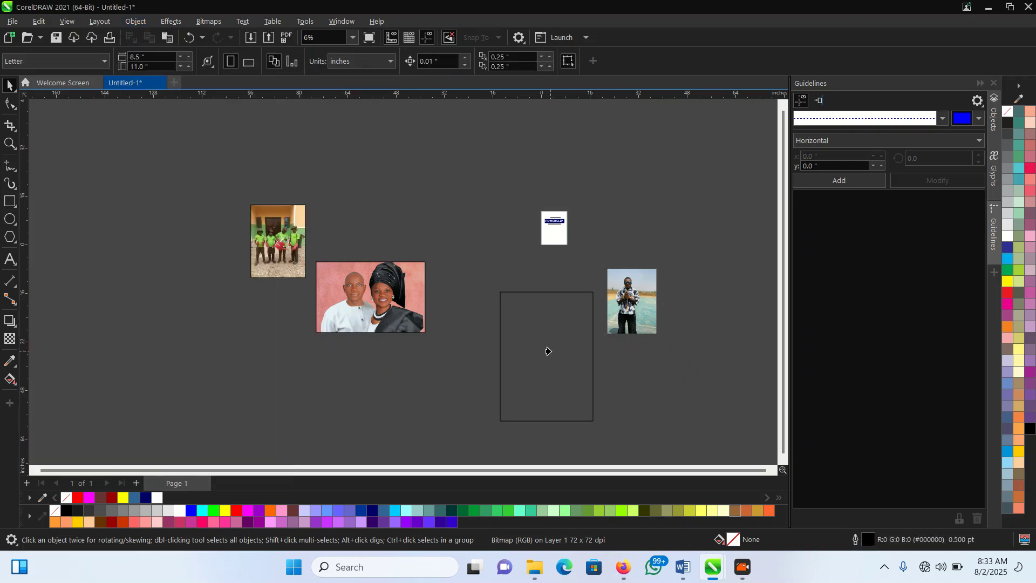
{"action": "left_click", "coordinate": [547, 352]}
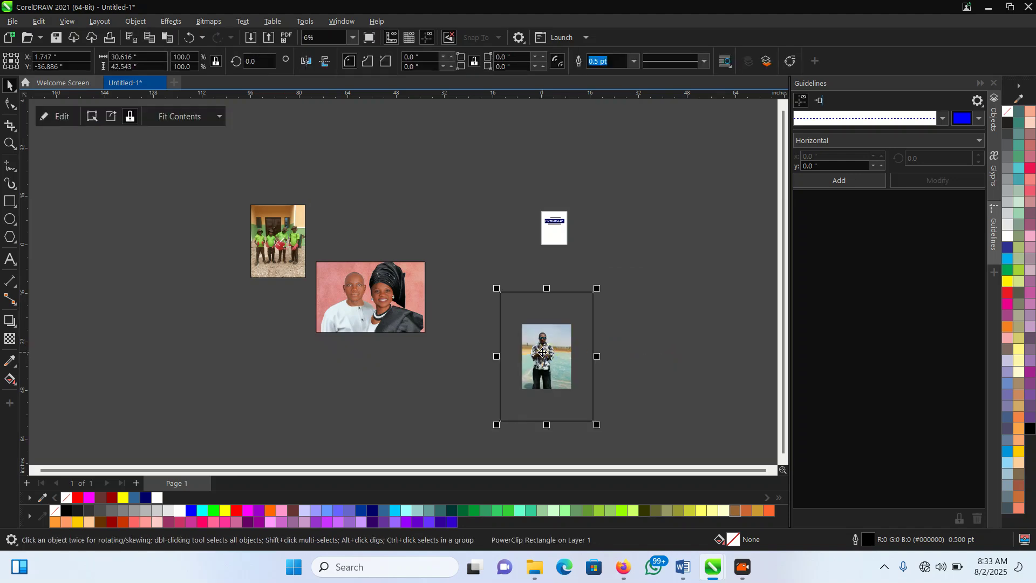
Step: Edit the tall frame's contents, enlarge the man's photo to about 41 by 54 inches to cover the frame, and finish editing
{"action": "double_click", "coordinate": [547, 355]}
{"action": "left_click", "coordinate": [558, 382]}
{"action": "left_click_drag", "start_coordinate": [576, 395], "coordinate": [608, 439]}
{"action": "scroll", "coordinate": [620, 416], "scroll_direction": "up", "scroll_amount": 1}
{"action": "scroll", "coordinate": [624, 405], "scroll_direction": "down", "scroll_amount": 2}
{"action": "scroll", "coordinate": [593, 399], "scroll_direction": "up", "scroll_amount": 3}
{"action": "left_click_drag", "start_coordinate": [608, 409], "coordinate": [650, 452]}
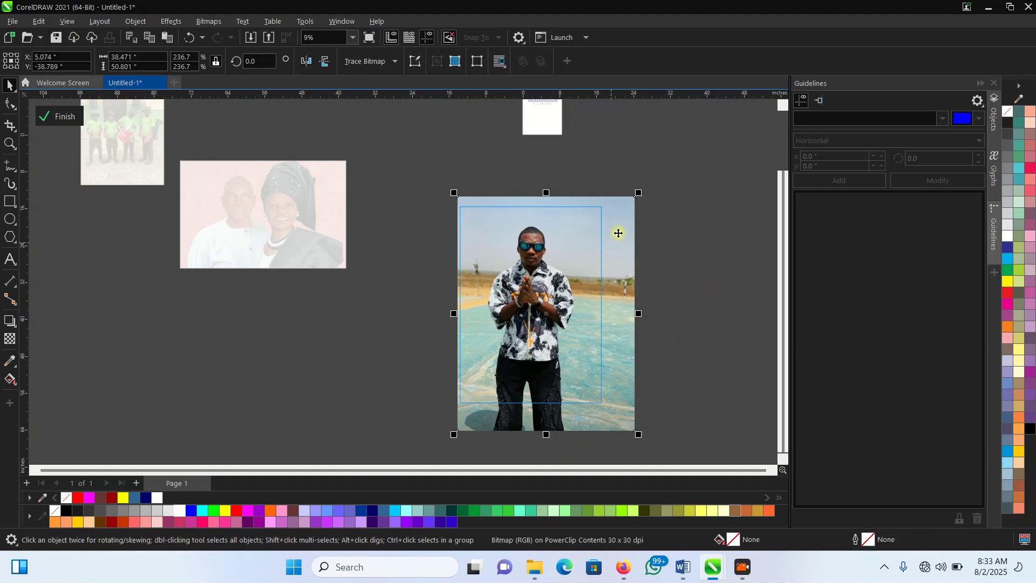
{"action": "left_click_drag", "start_coordinate": [640, 193], "coordinate": [663, 176]}
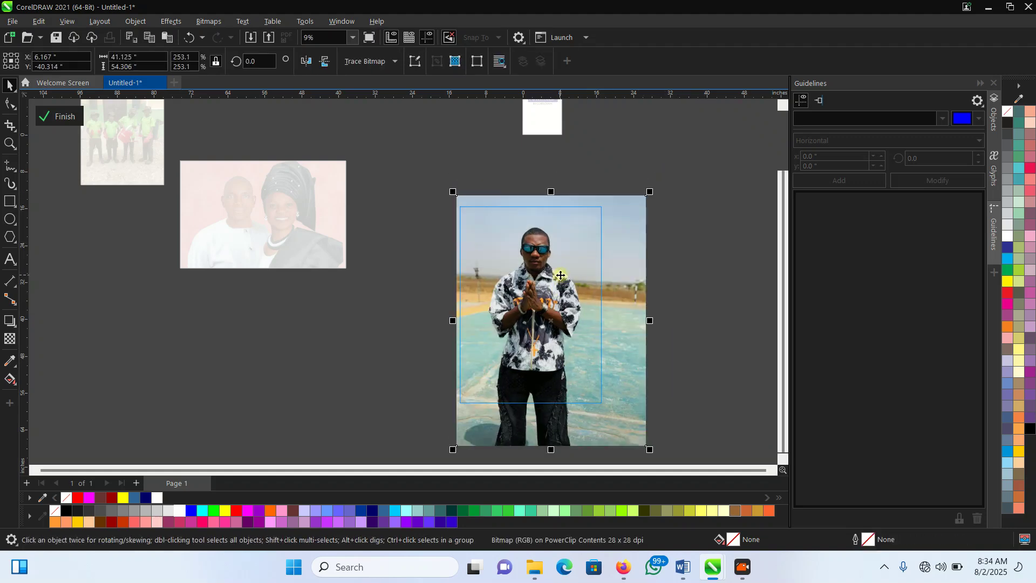
{"action": "left_click_drag", "start_coordinate": [570, 300], "coordinate": [569, 296]}
{"action": "left_click", "coordinate": [393, 319]}
{"action": "left_click", "coordinate": [571, 335]}
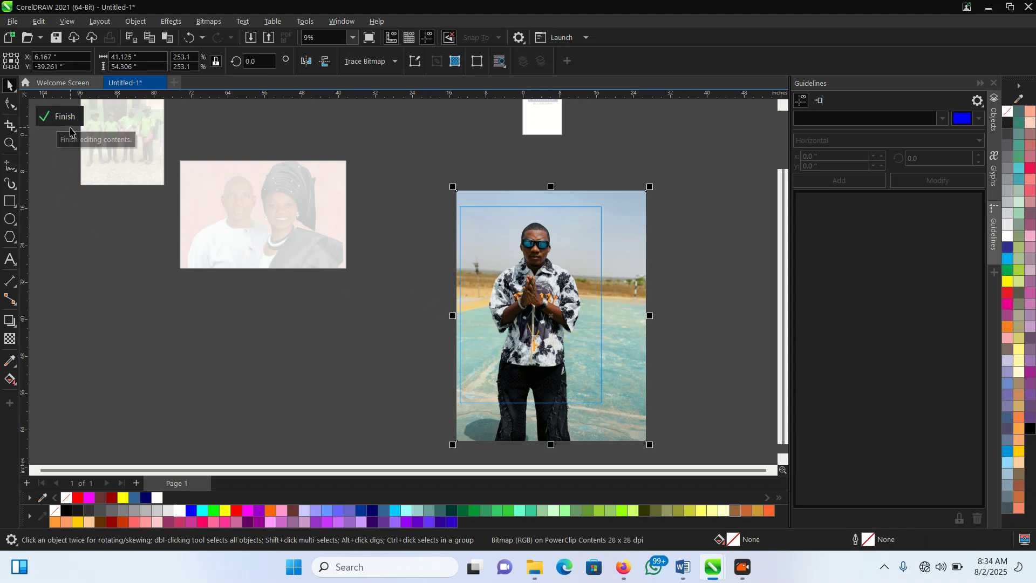
{"action": "left_click", "coordinate": [49, 116]}
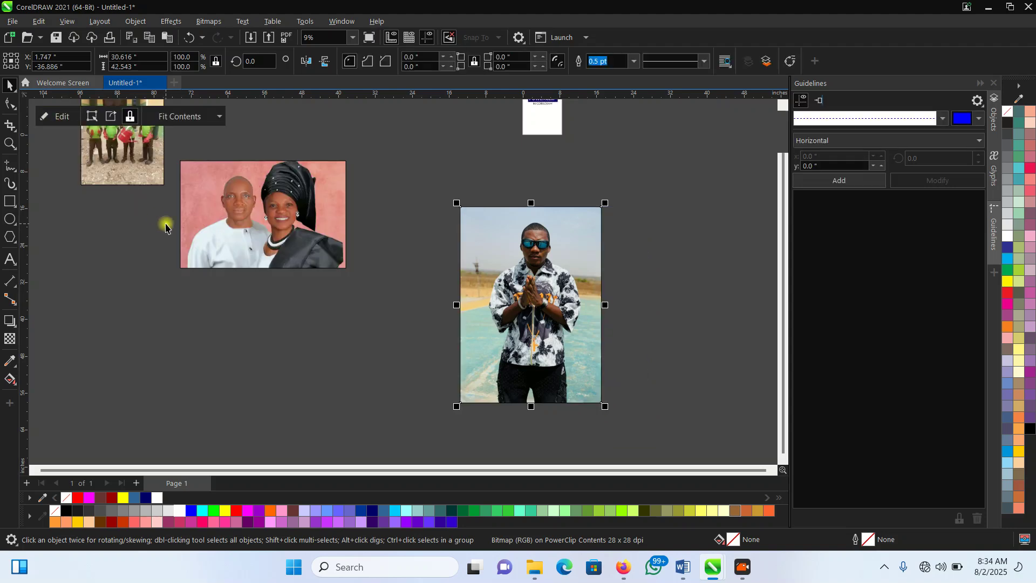
Step: Draw a circle about 14.4 inches in diameter in the empty area below the couple's photo
{"action": "left_click", "coordinate": [183, 284]}
{"action": "key", "text": "F7"}
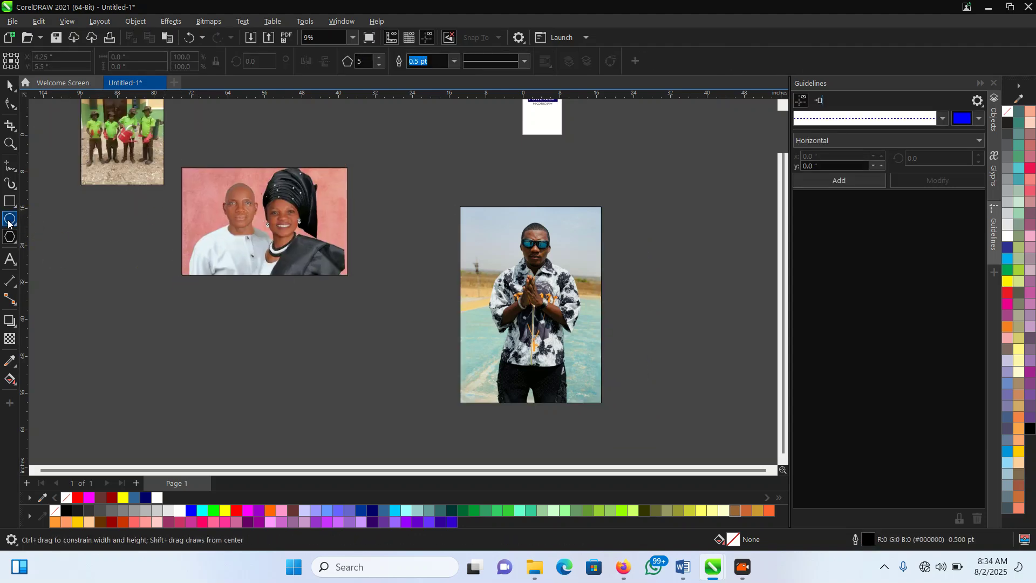
{"action": "left_click_drag", "start_coordinate": [284, 315], "coordinate": [335, 382]}
{"action": "key", "text": "space"}
{"action": "left_click", "coordinate": [370, 387]}
{"action": "left_click", "coordinate": [322, 373]}
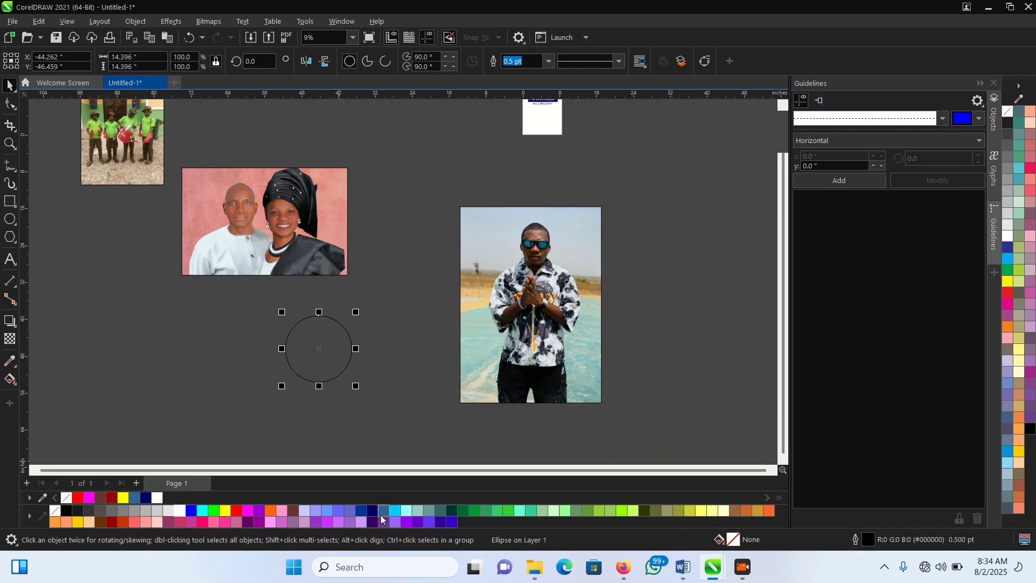
Step: Move the circle close to the tall frame and fill it with dark blue #003399
{"action": "left_click", "coordinate": [383, 510]}
{"action": "left_click_drag", "start_coordinate": [302, 361], "coordinate": [381, 346]}
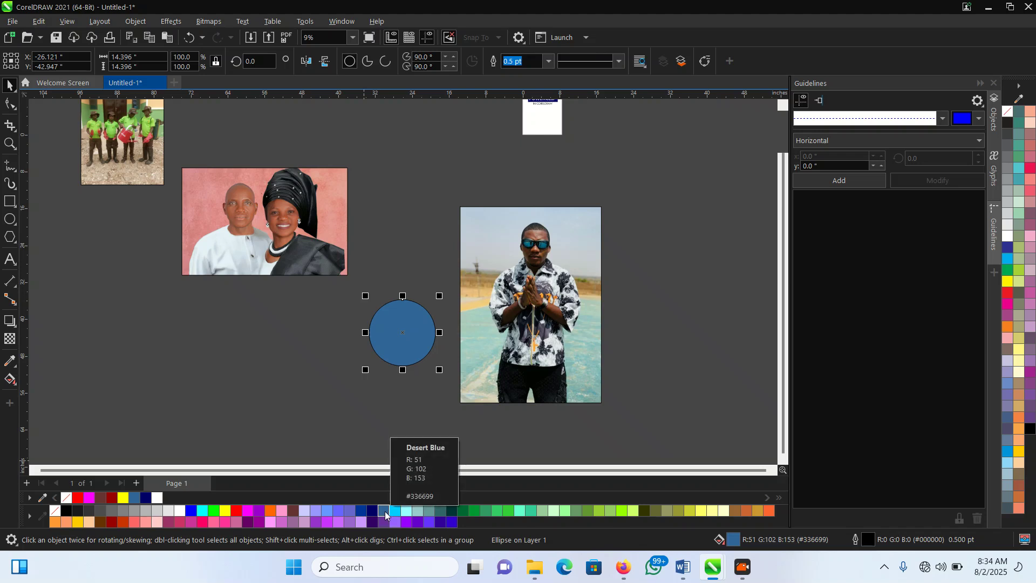
{"action": "left_click", "coordinate": [360, 511]}
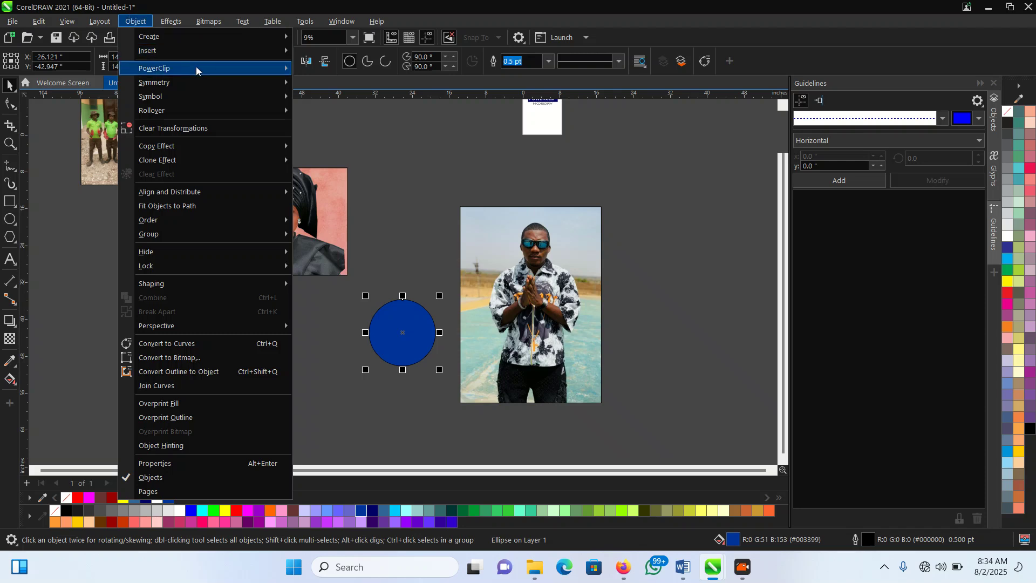
Step: PowerClip the blue circle inside the tall frame that holds the man's photo
{"action": "left_click", "coordinate": [340, 70]}
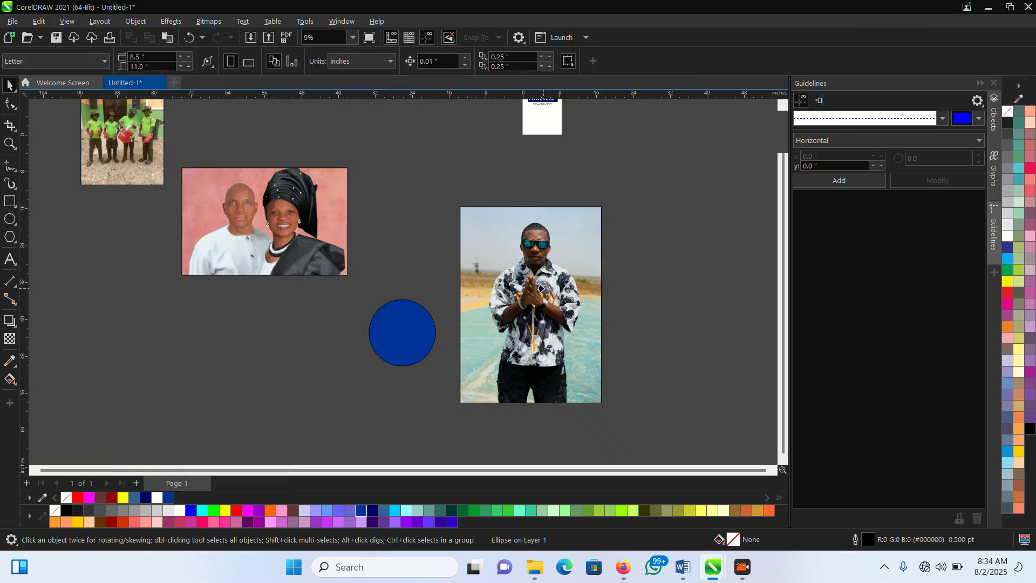
{"action": "left_click", "coordinate": [532, 304]}
Step: Edit the tall frame's contents, enlarge the circle to about 17.3 inches, place it overlapping the frame's lower-left corner, and finish editing
{"action": "double_click", "coordinate": [554, 321]}
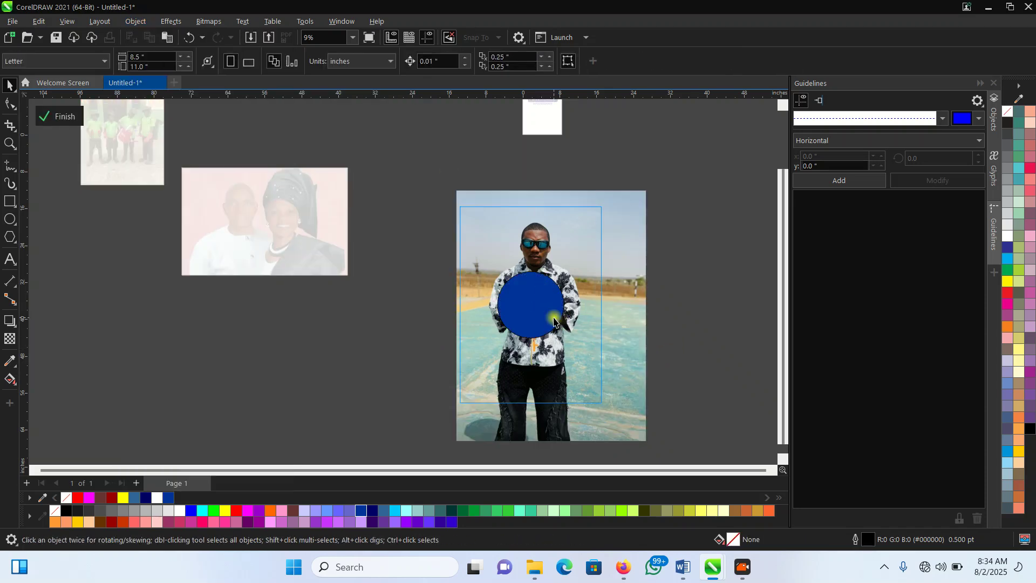
{"action": "left_click_drag", "start_coordinate": [542, 321], "coordinate": [461, 348]}
{"action": "left_click_drag", "start_coordinate": [497, 387], "coordinate": [511, 404]}
{"action": "mouse_move", "coordinate": [474, 361]}
{"action": "left_mouse_down"}
{"action": "mouse_move", "coordinate": [456, 370]}
{"action": "mouse_move", "coordinate": [468, 369]}
{"action": "left_mouse_up"}
{"action": "scroll", "coordinate": [456, 369], "scroll_direction": "up", "scroll_amount": 2}
{"action": "left_click_drag", "start_coordinate": [513, 324], "coordinate": [487, 370]}
{"action": "scroll", "coordinate": [435, 340], "scroll_direction": "down", "scroll_amount": 2}
{"action": "left_click", "coordinate": [423, 370]}
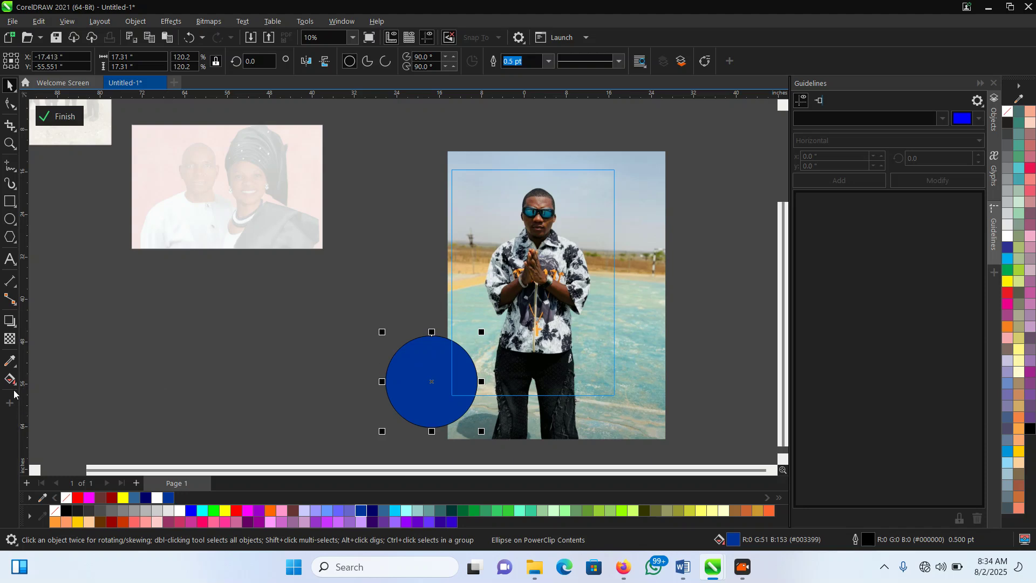
{"action": "left_click", "coordinate": [62, 116]}
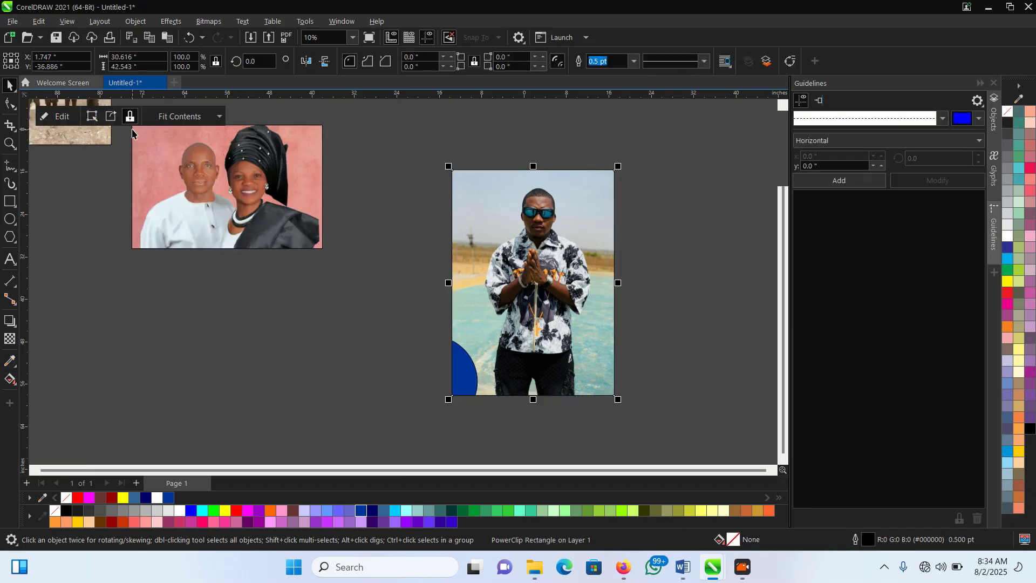